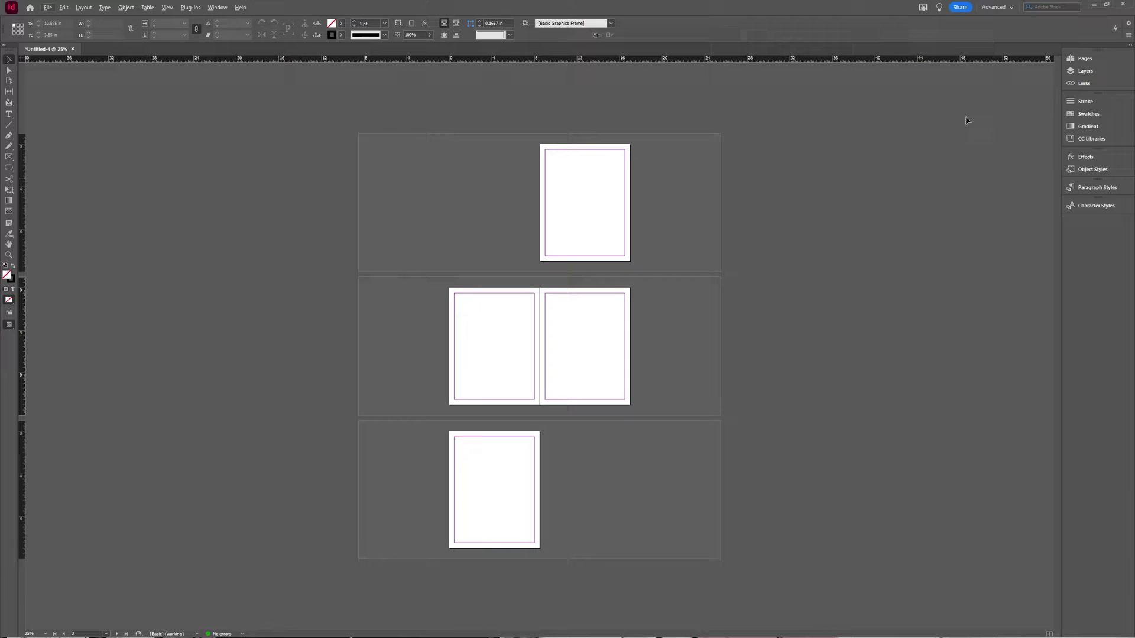
- Create a new single-page B-Parent in the Pages panel's parents section
left_click(1085, 58)
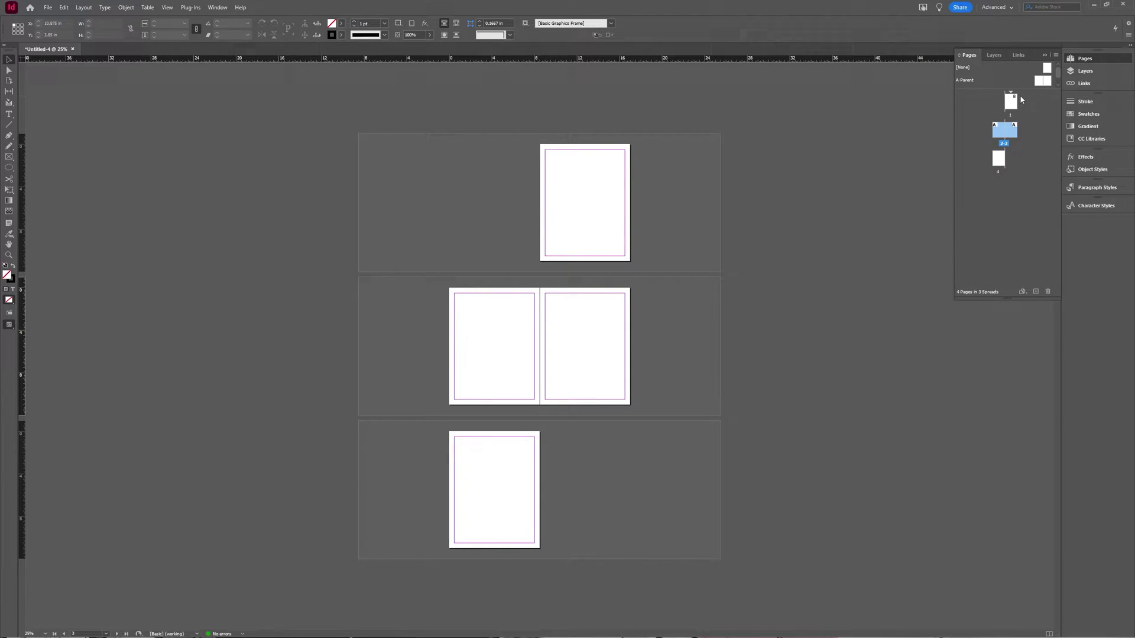
left_click_drag(1020, 95, 1014, 126)
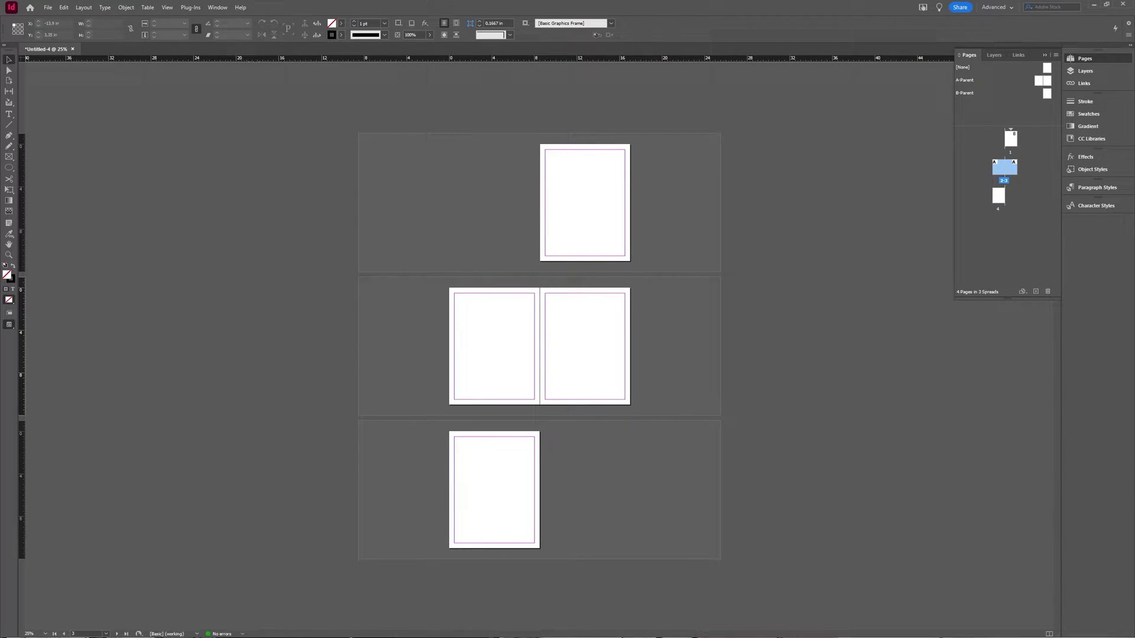
scroll(636, 265, "up", 3)
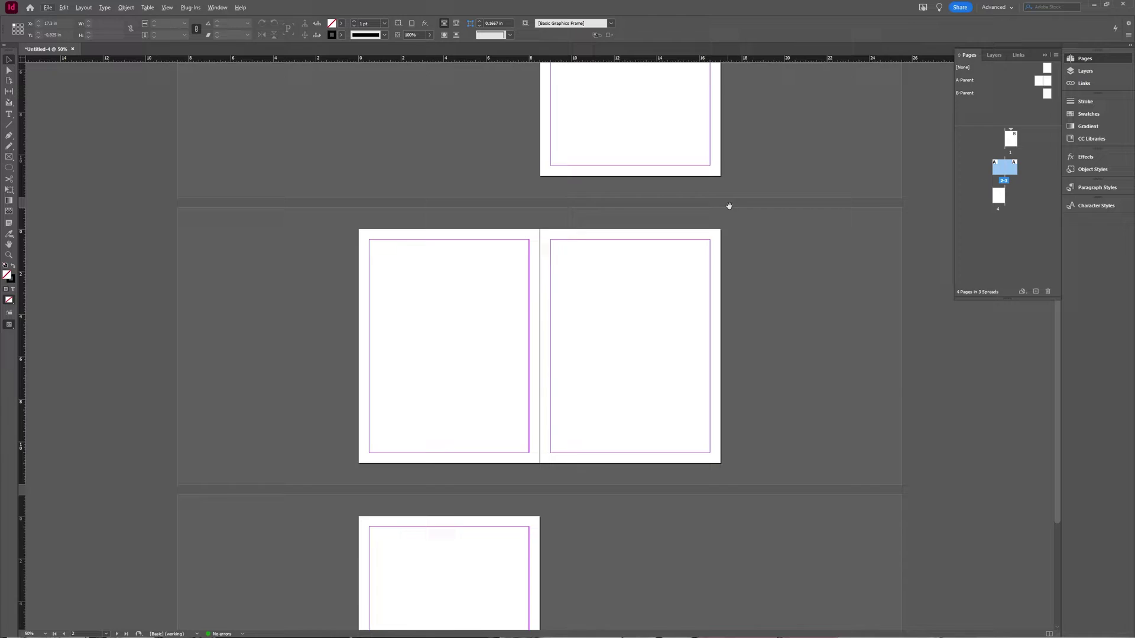
scroll(645, 259, "up", 4)
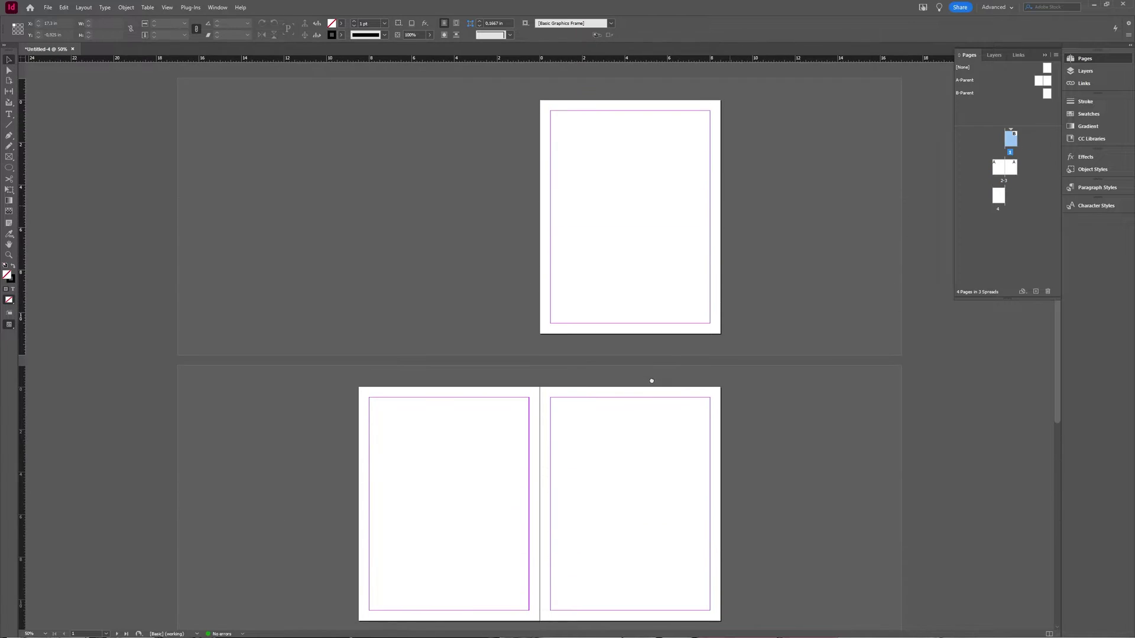
- Draw a frame over page 1 to the bleed, fill it teal, and nudge it into alignment
left_click(9, 157)
left_click_drag(538, 100, 724, 338)
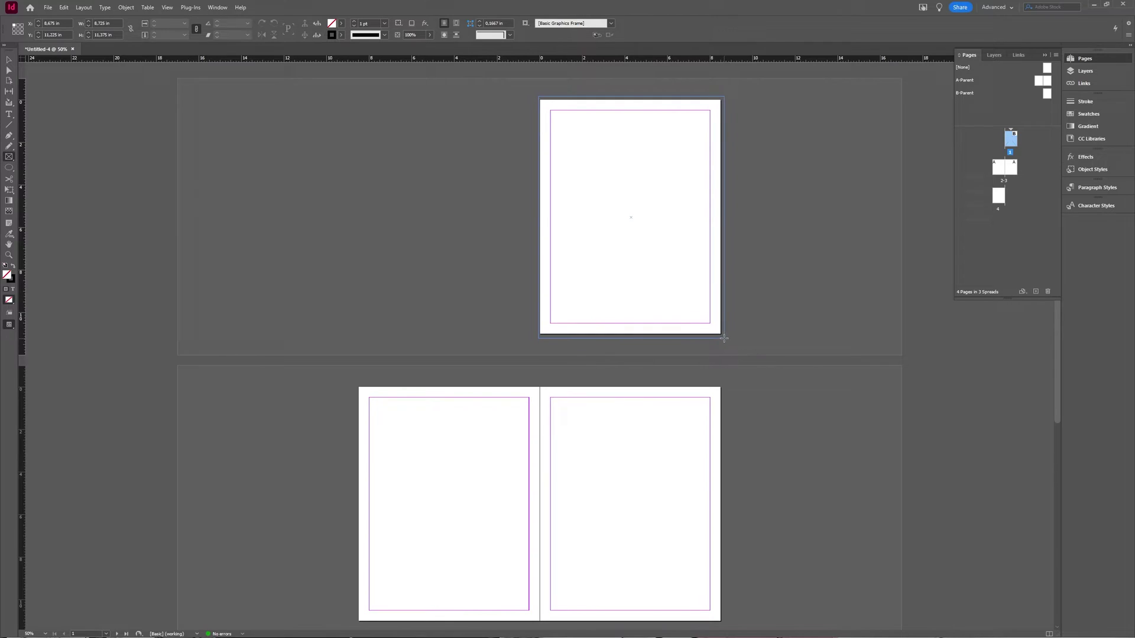
double_click(10, 275)
left_click(554, 277)
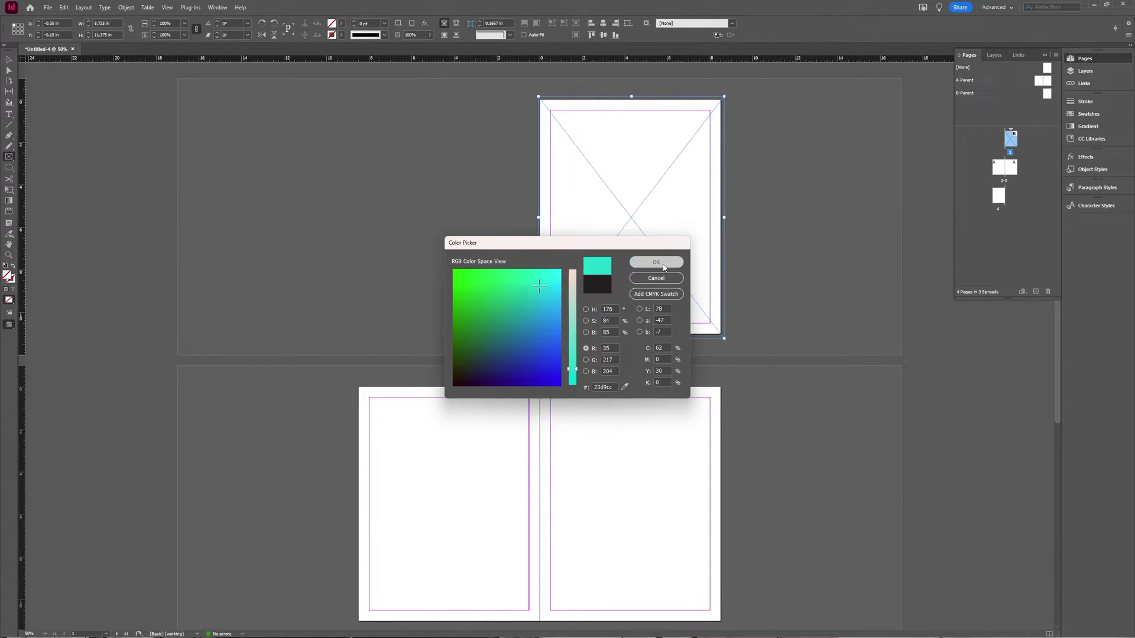
left_click(656, 261)
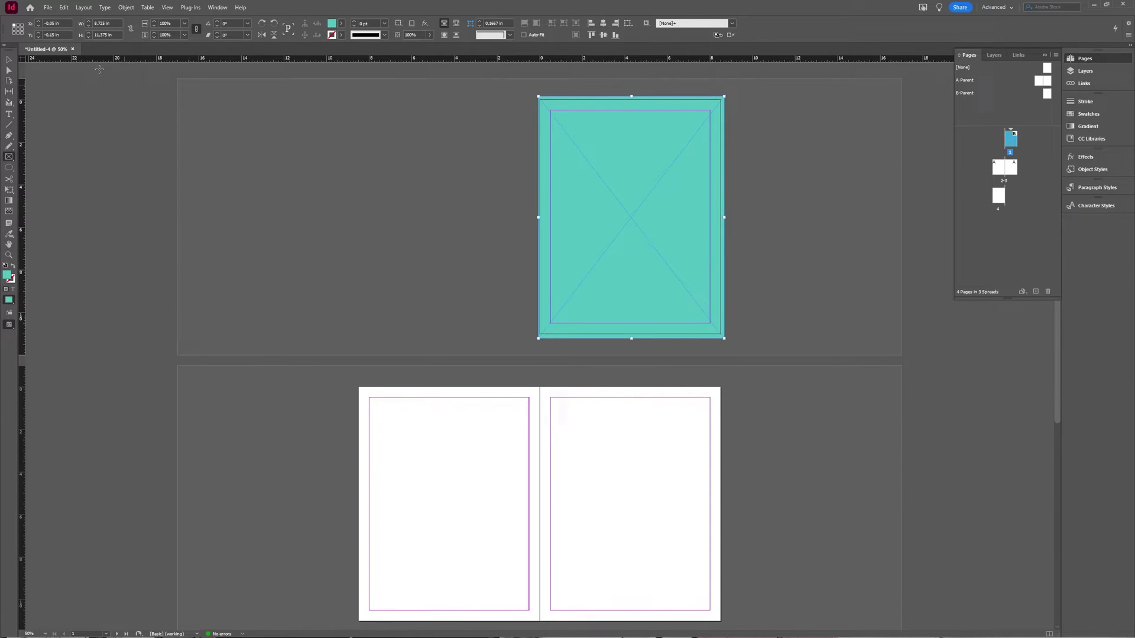
left_click(11, 61)
left_click_drag(629, 241, 628, 242)
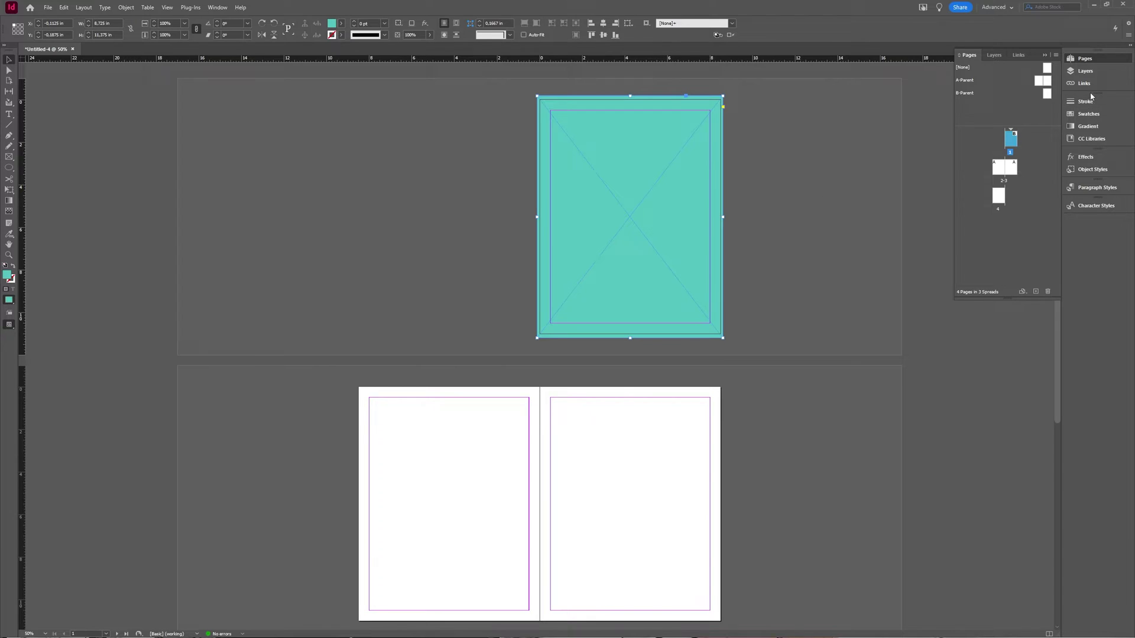
- Lock the teal rectangle in the Layers panel, then return to the Pages panel
left_click(994, 57)
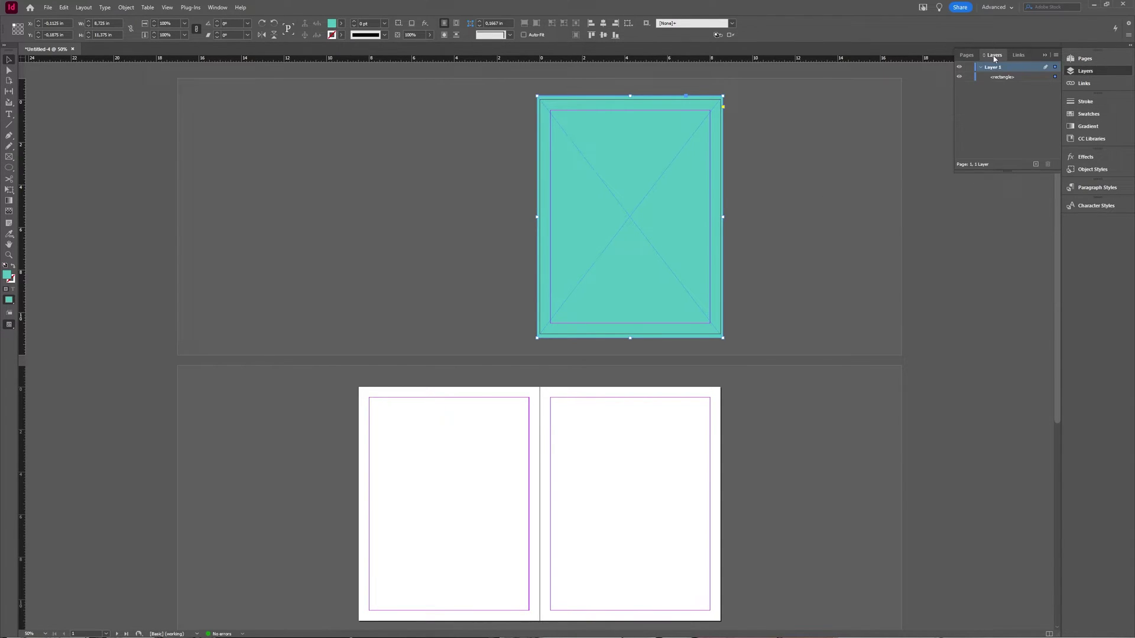
left_click(970, 78)
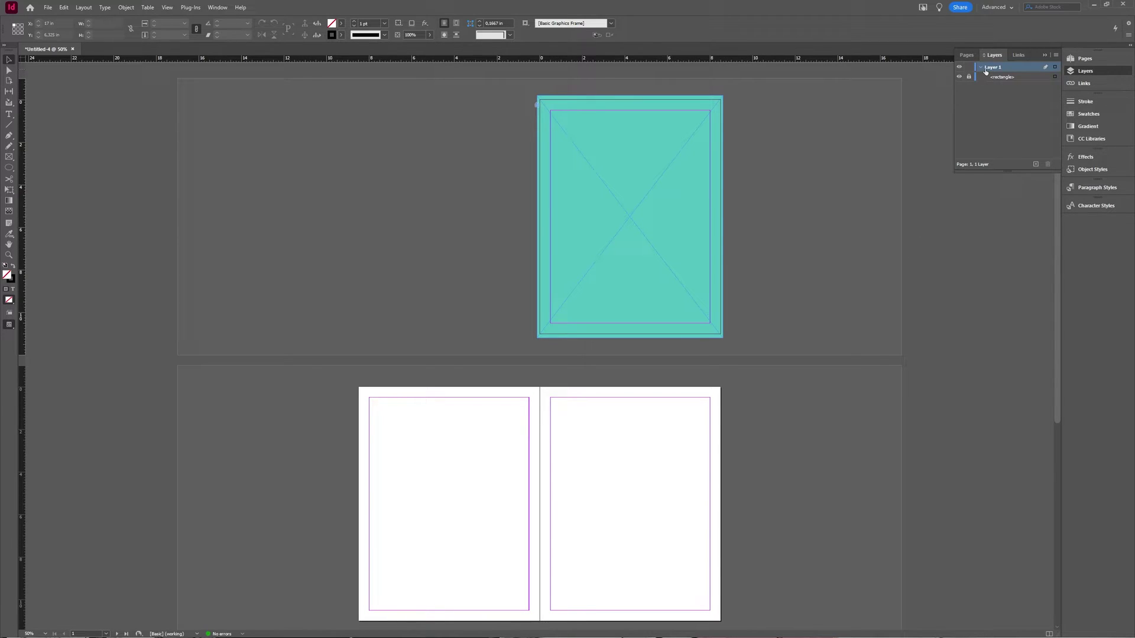
scroll(761, 363, "down", 2)
scroll(760, 363, "down", 2)
scroll(761, 365, "down", 3)
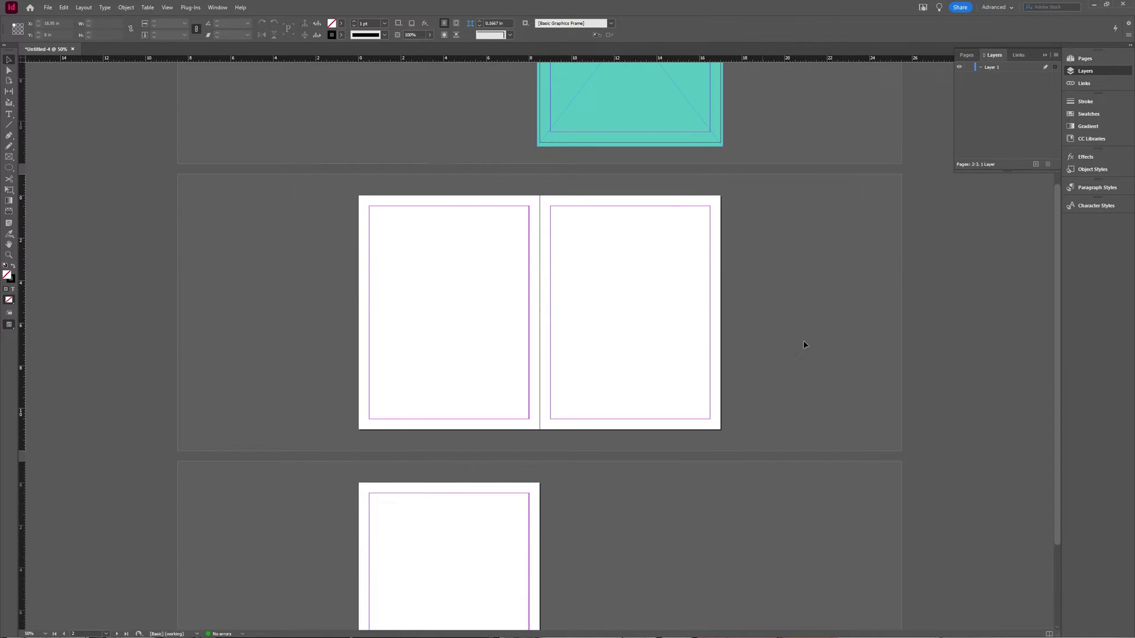
left_click(970, 56)
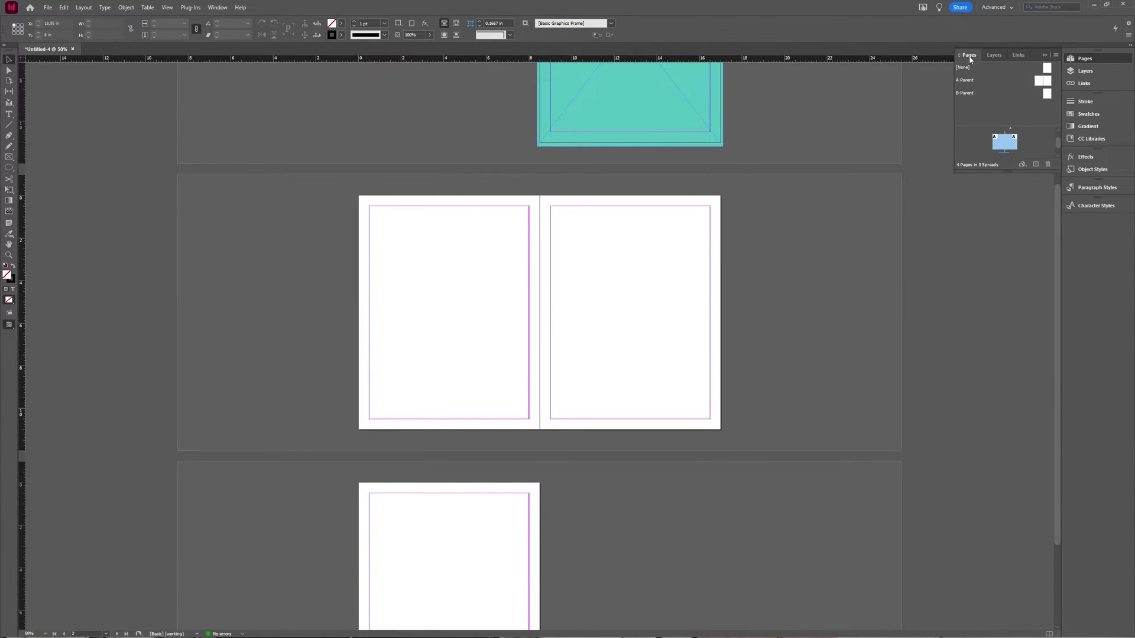
- On the A-Parent spread, draw a yellow-green frame across the lower half
double_click(1043, 82)
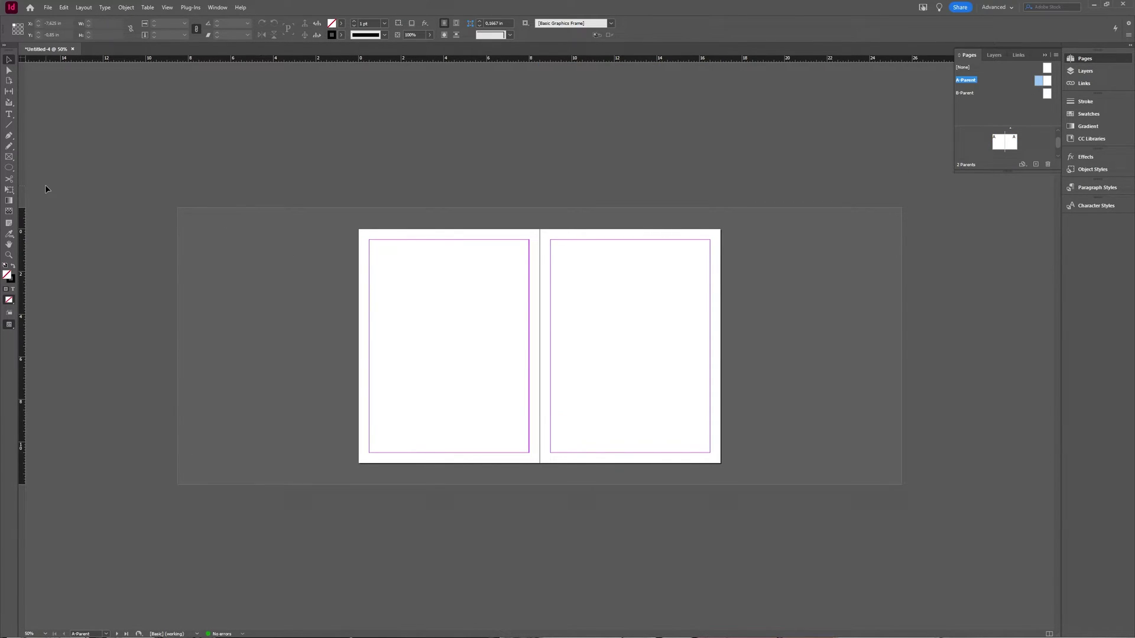
left_click(10, 156)
left_click_drag(346, 351, 729, 468)
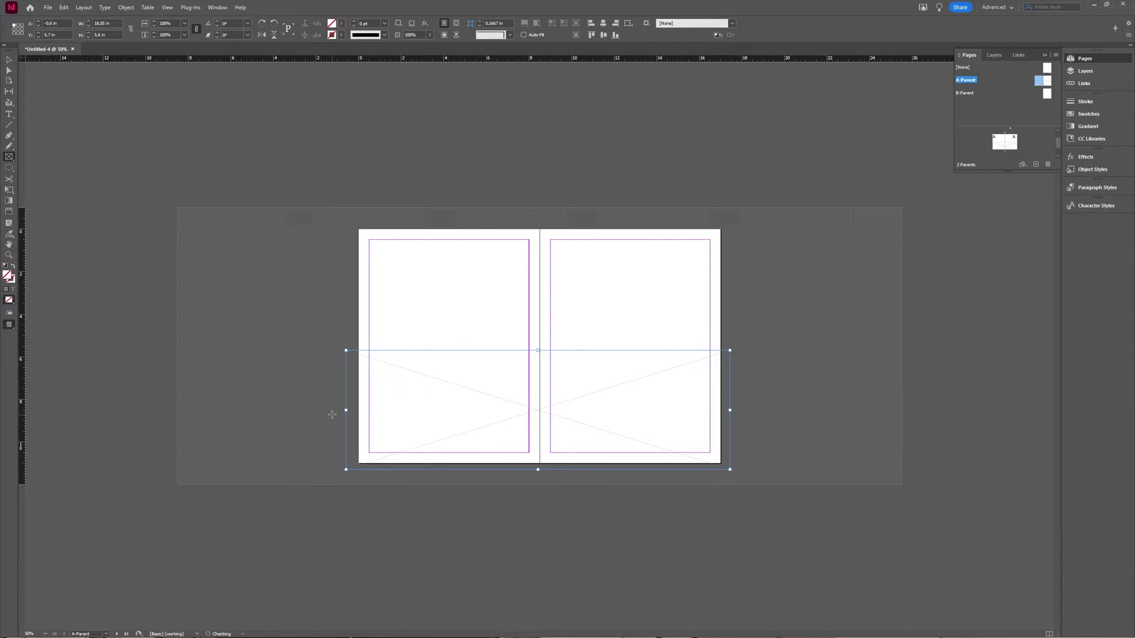
double_click(12, 276)
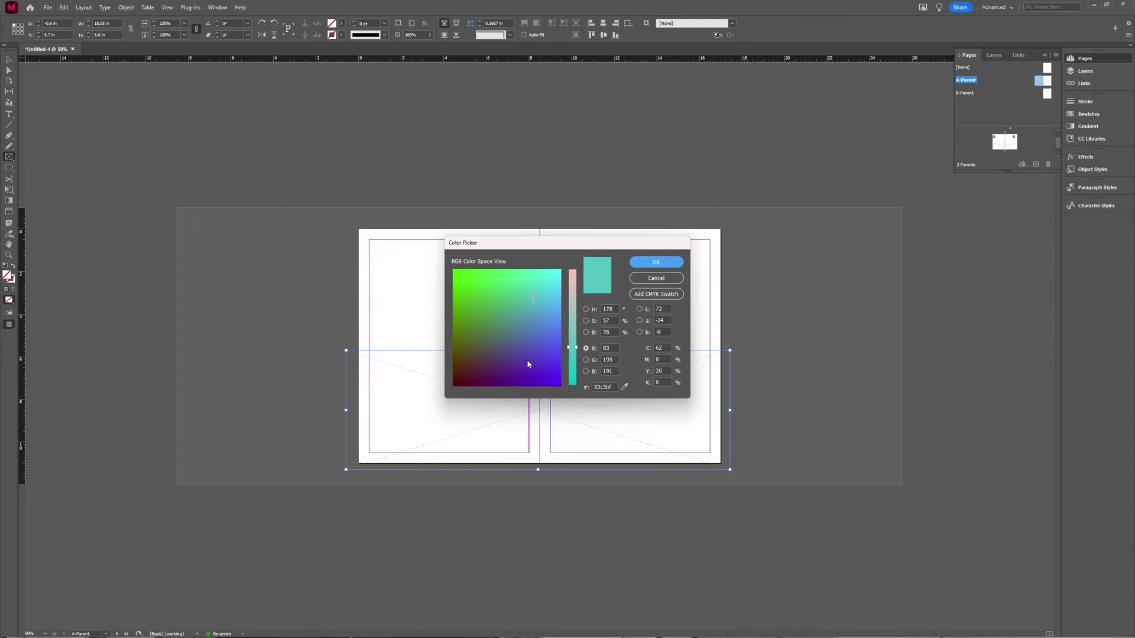
mouse_move(571, 346)
left_mouse_down()
mouse_move(577, 304)
mouse_move(472, 294)
mouse_move(486, 277)
left_mouse_up()
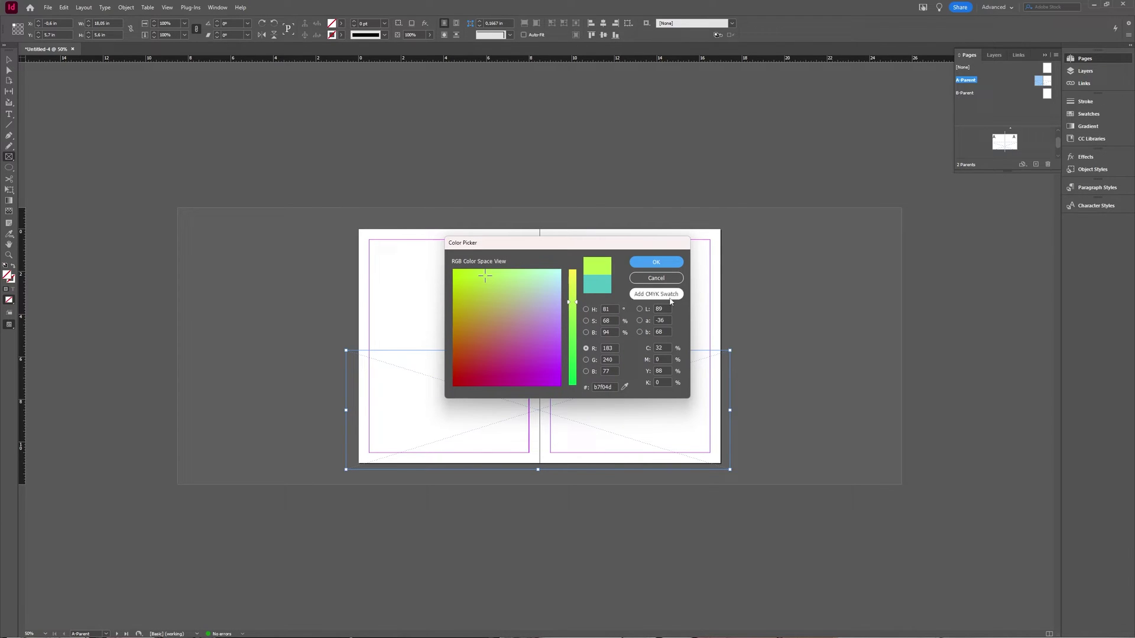
left_click(657, 261)
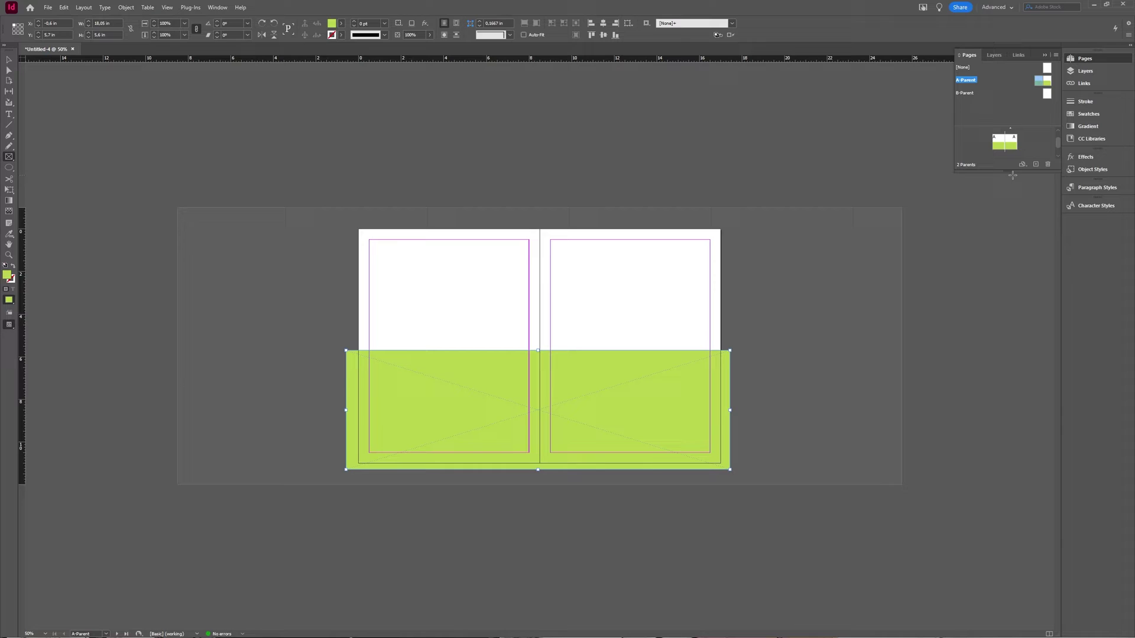
left_click_drag(1011, 171, 1012, 283)
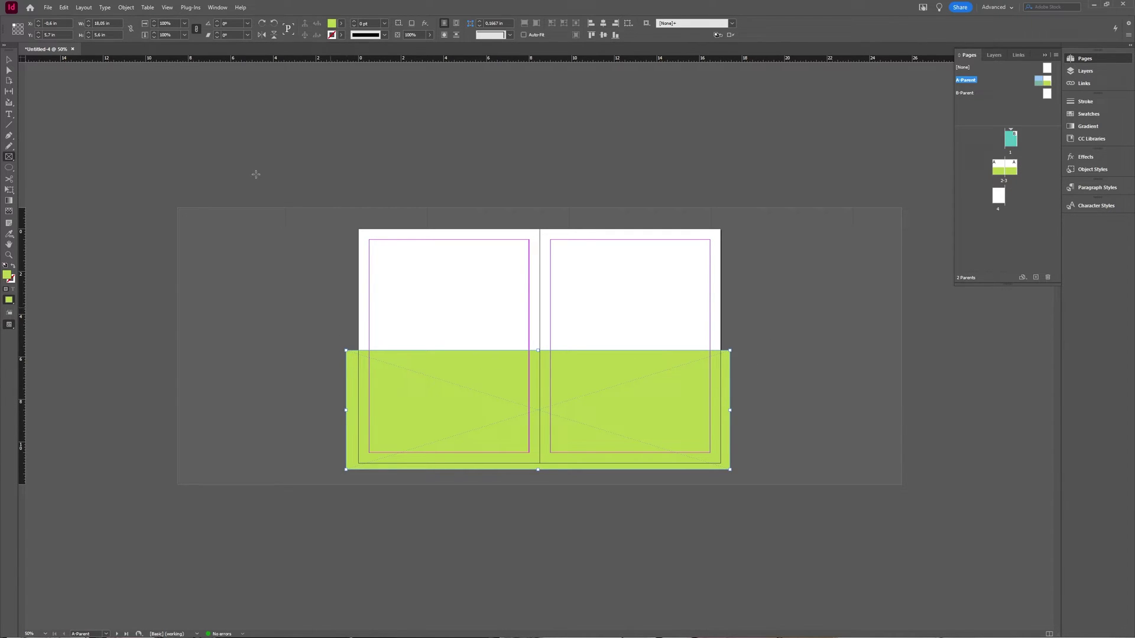
- Pull the green band's left and right edges slightly inward, then leave A-Parent
key("v")
left_click_drag(346, 352, 353, 351)
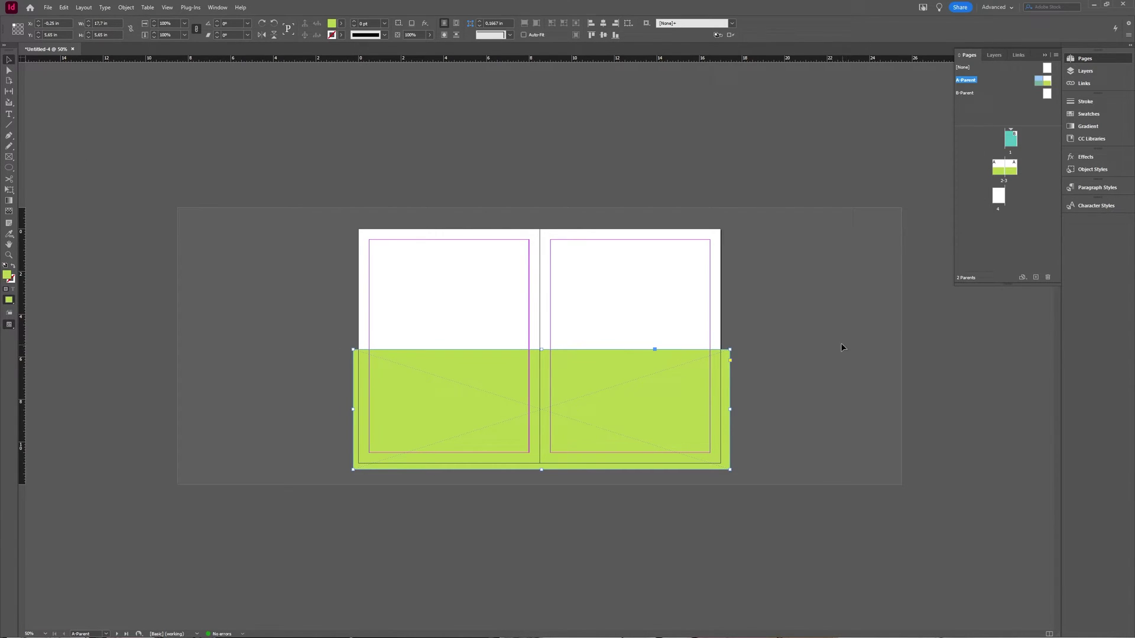
left_click_drag(730, 351, 727, 355)
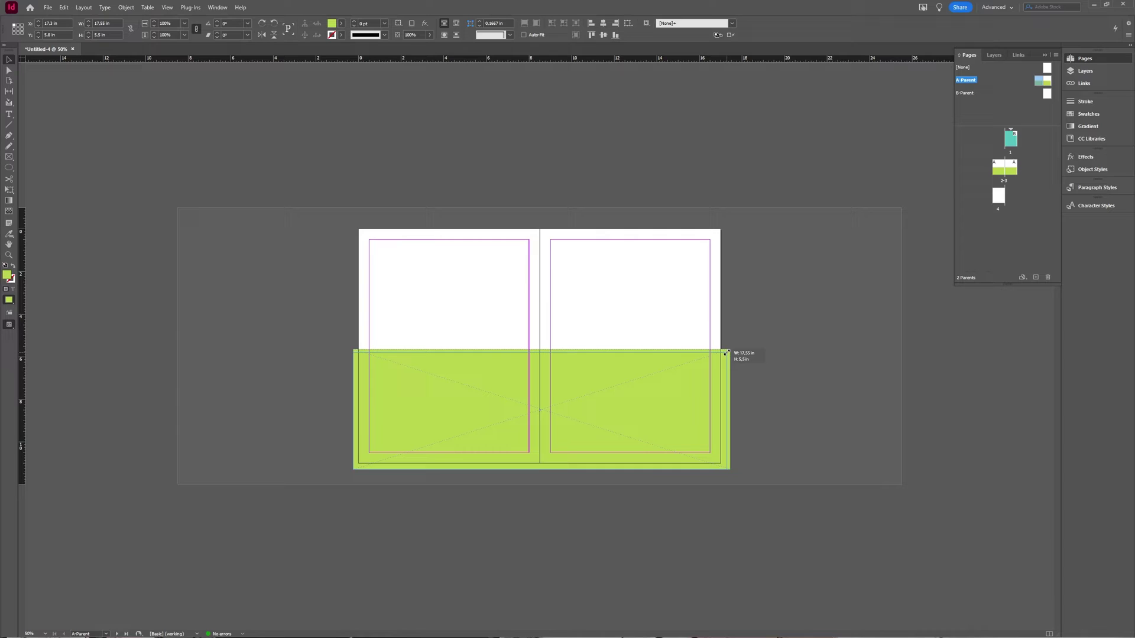
double_click(1004, 169)
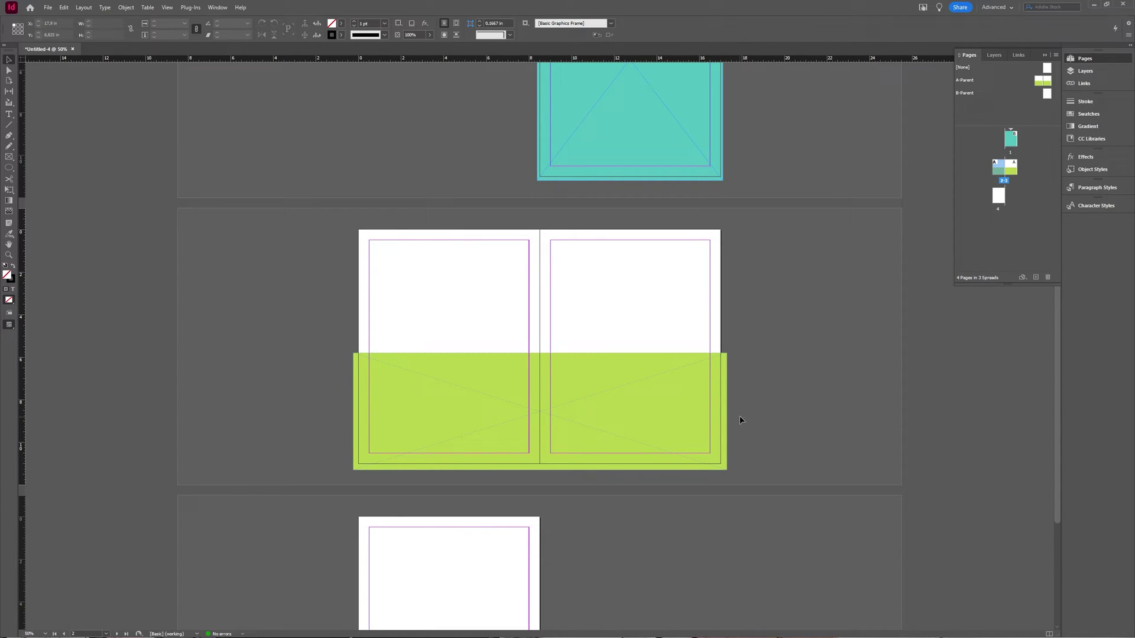
scroll(704, 389, "down", 3)
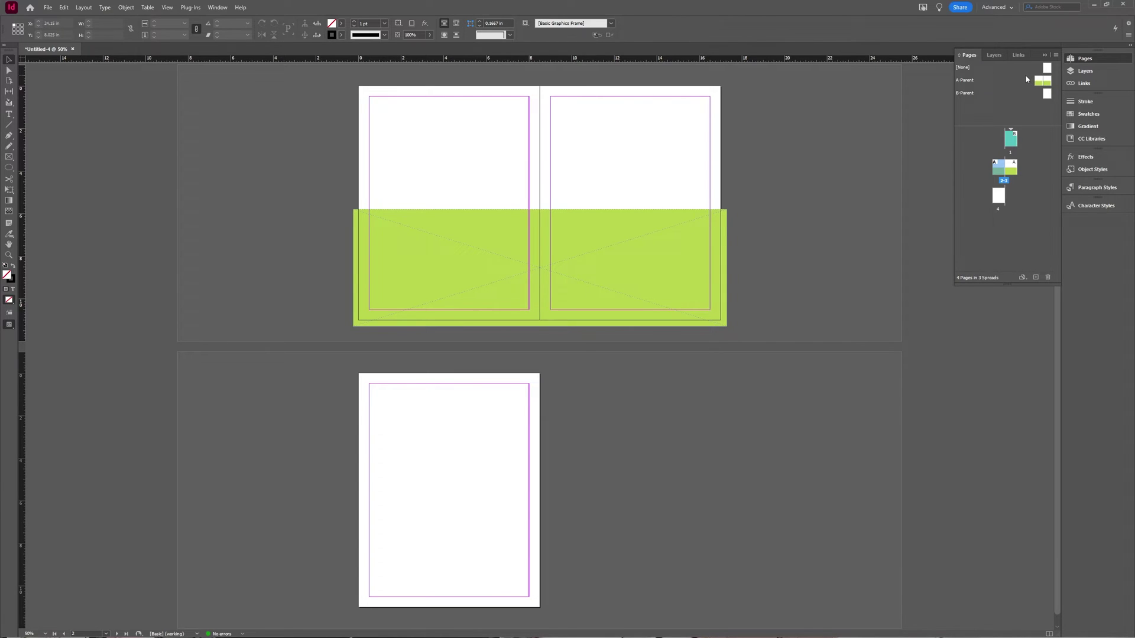
scroll(736, 345, "down", 1)
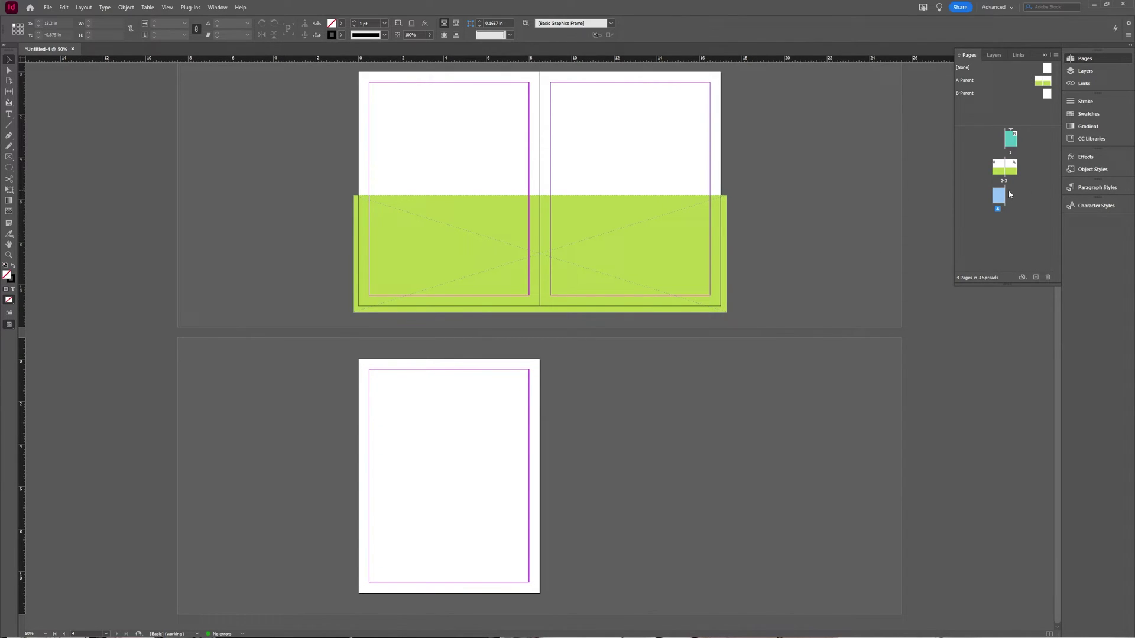
- Set page 1's parent to [None] with Apply Parent to Pages
right_click(1015, 144)
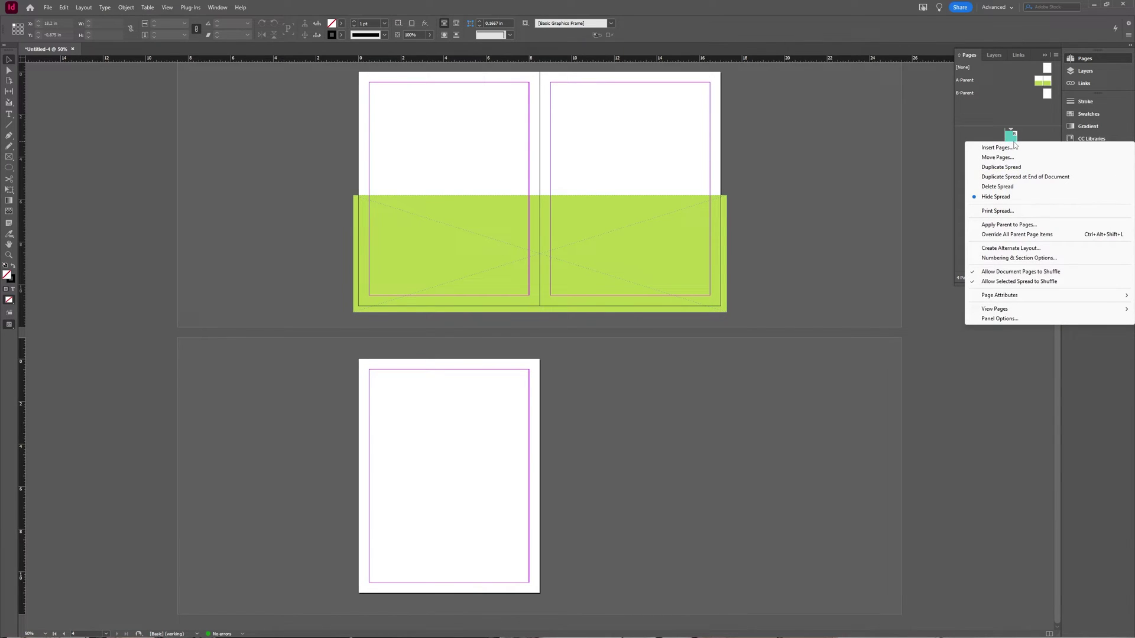
left_click(1010, 225)
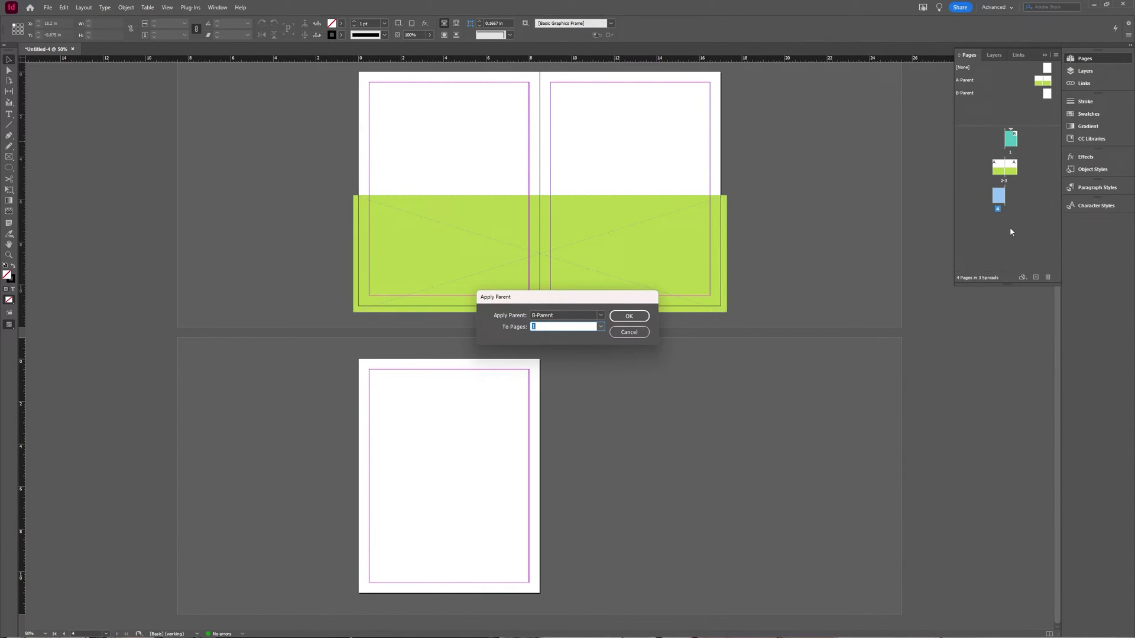
left_click(568, 316)
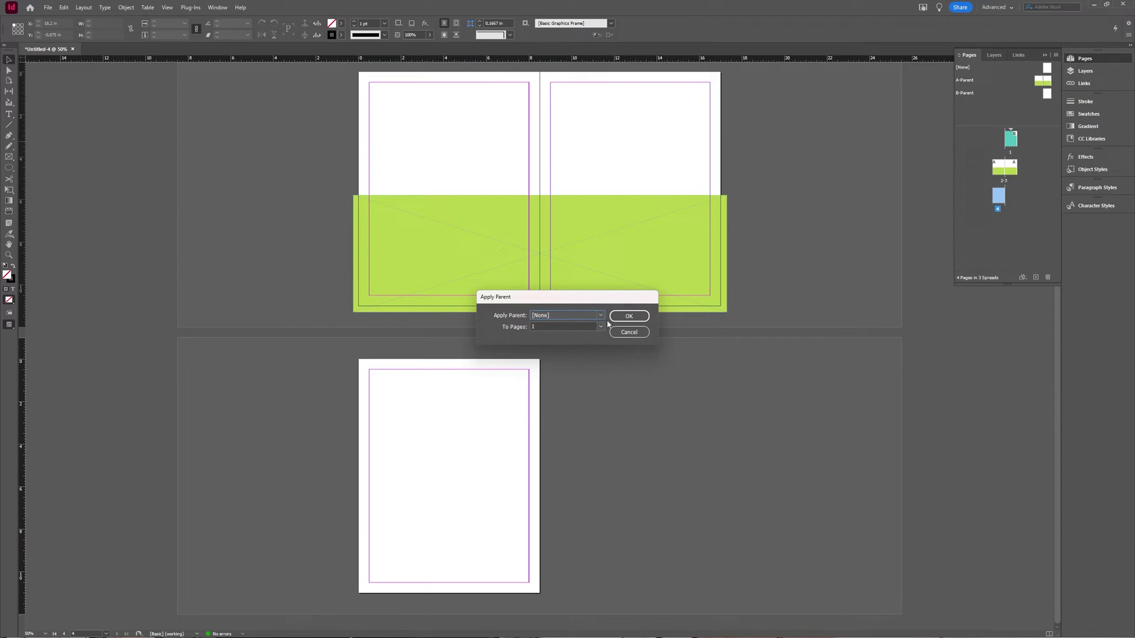
left_click(640, 313)
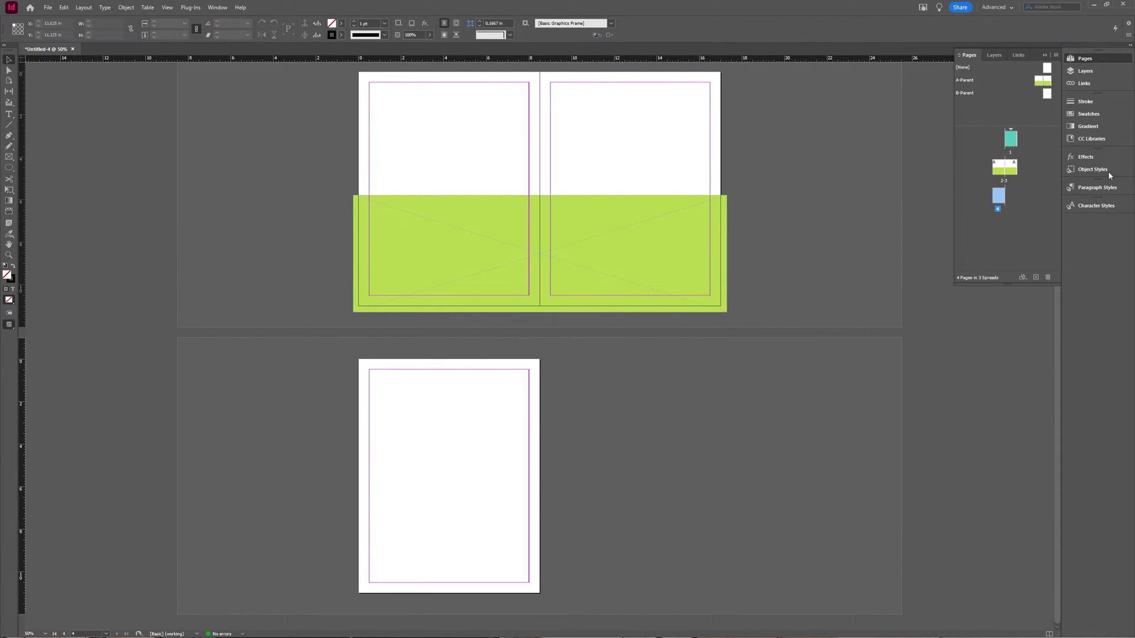
- Fill a full-page B-Parent frame with lavender, then return to the document pages
double_click(1048, 99)
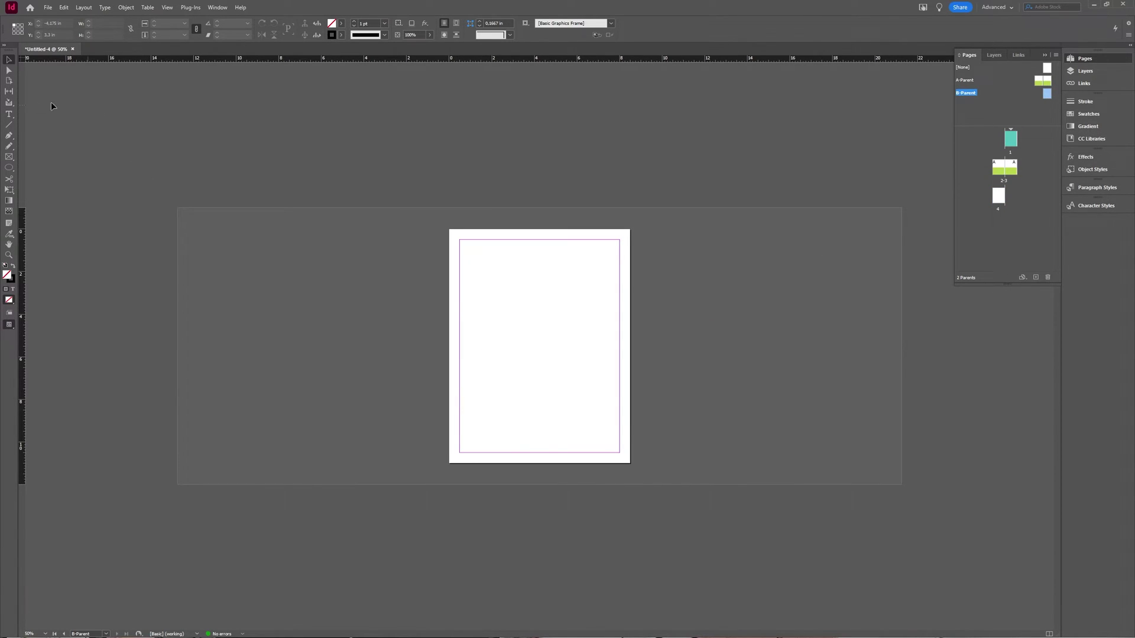
left_click(10, 157)
left_click_drag(450, 230, 634, 468)
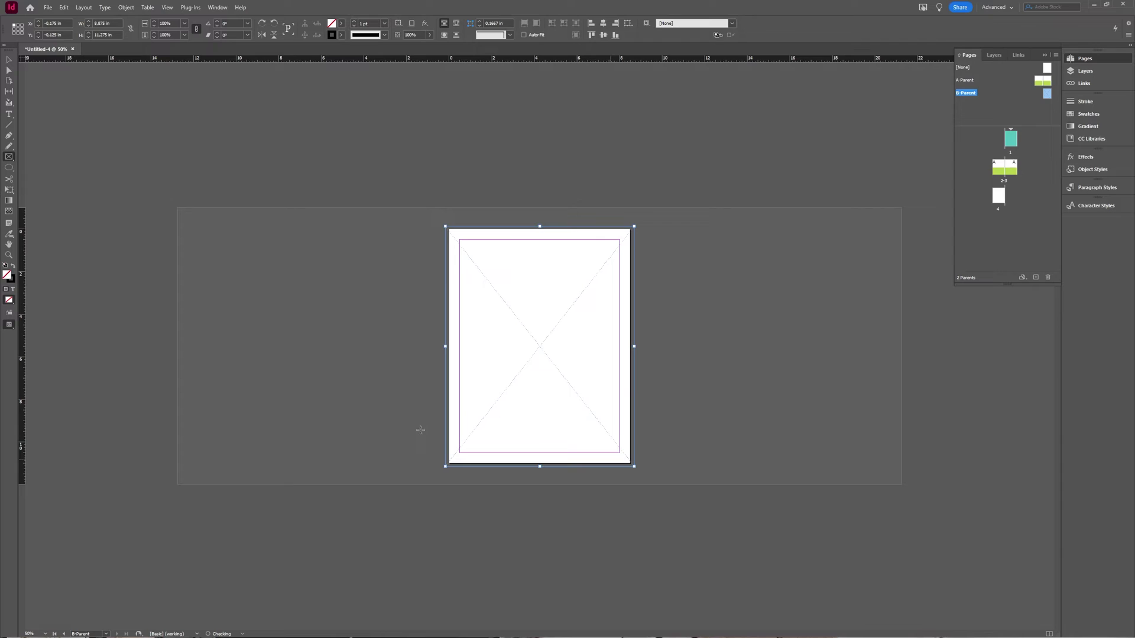
double_click(9, 275)
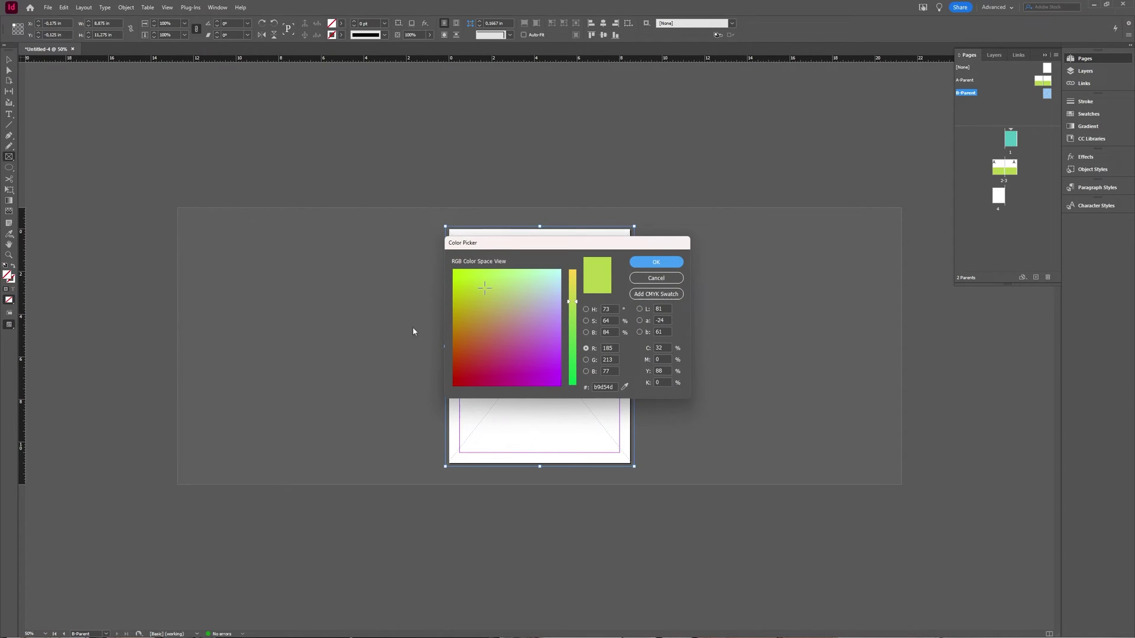
left_click(553, 301)
left_click(656, 263)
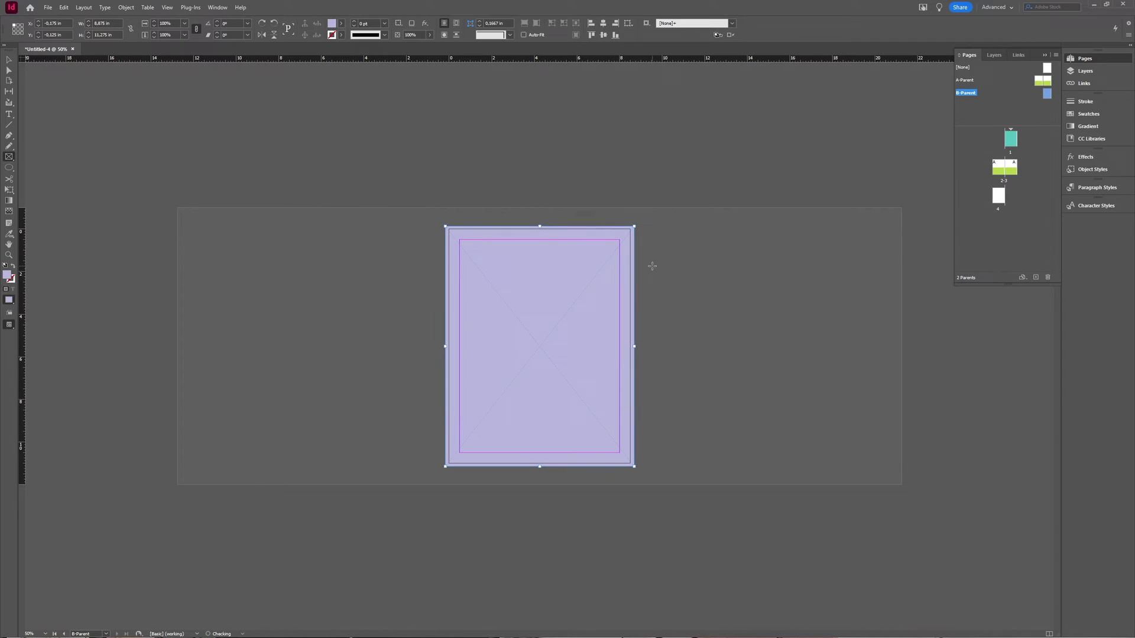
left_click(10, 59)
double_click(1000, 196)
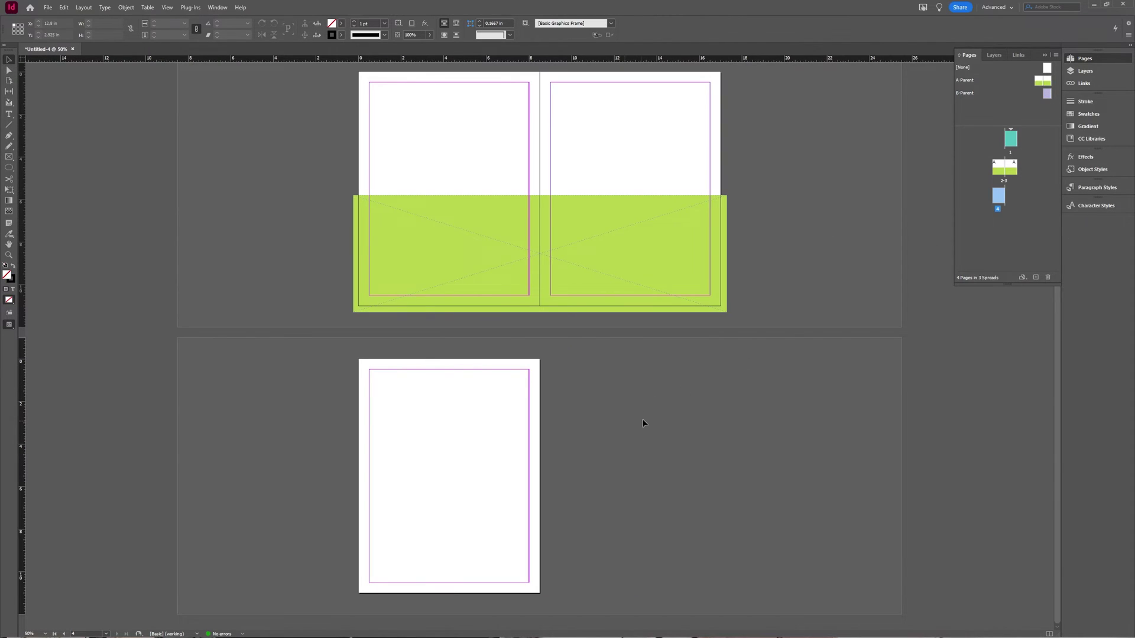
- Assign B-Parent to page 4 through Apply Parent to Pages
right_click(1001, 197)
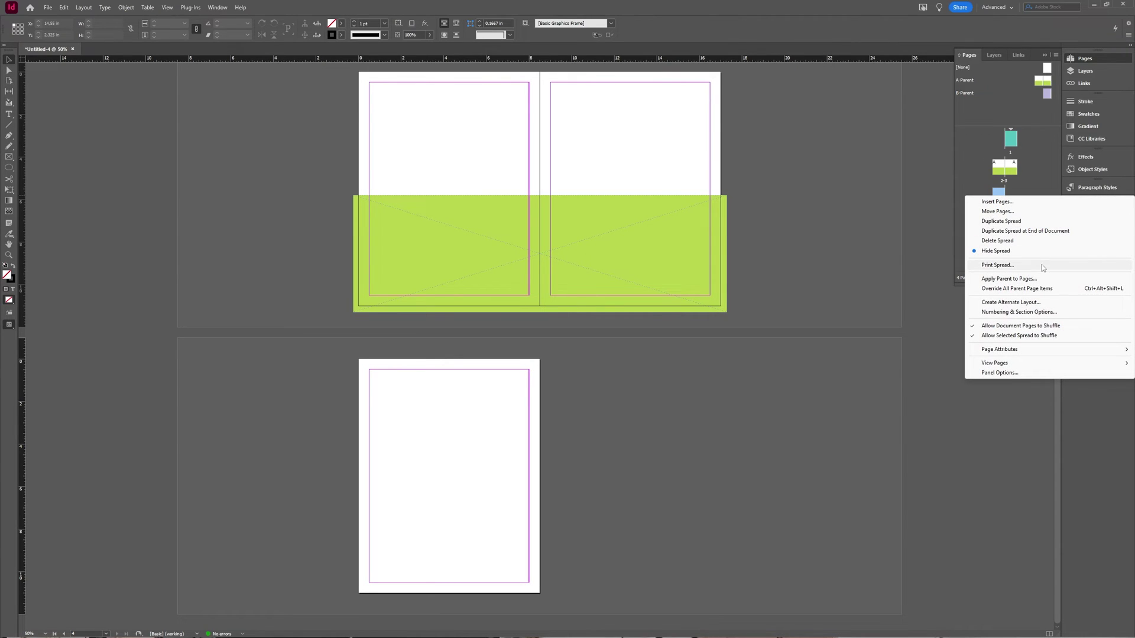
left_click(1011, 277)
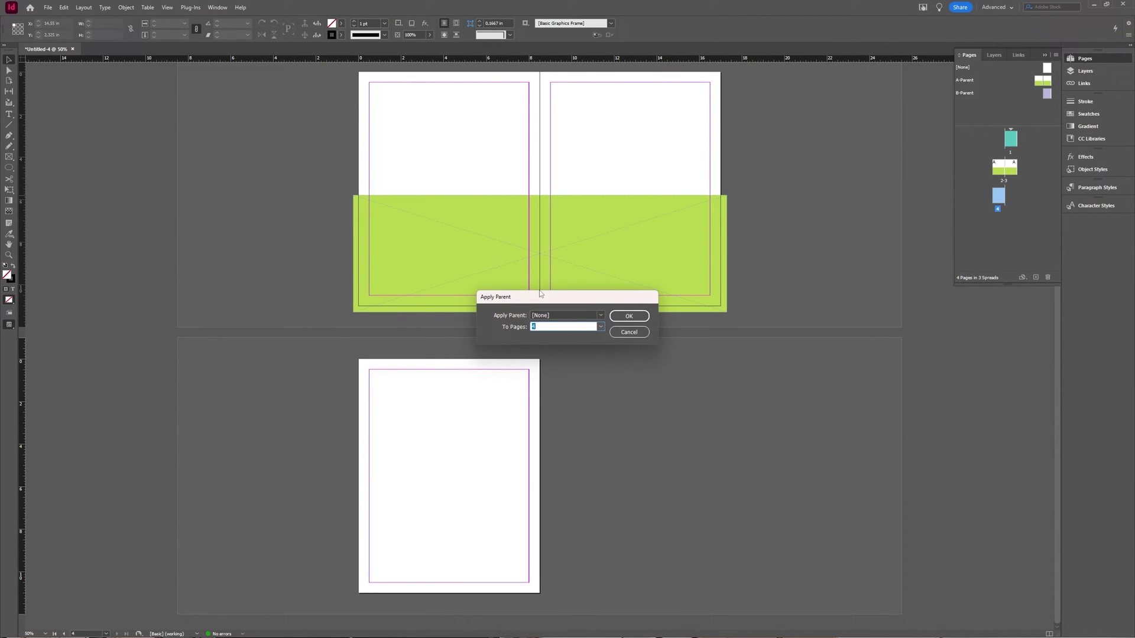
left_click(568, 315)
left_click(563, 347)
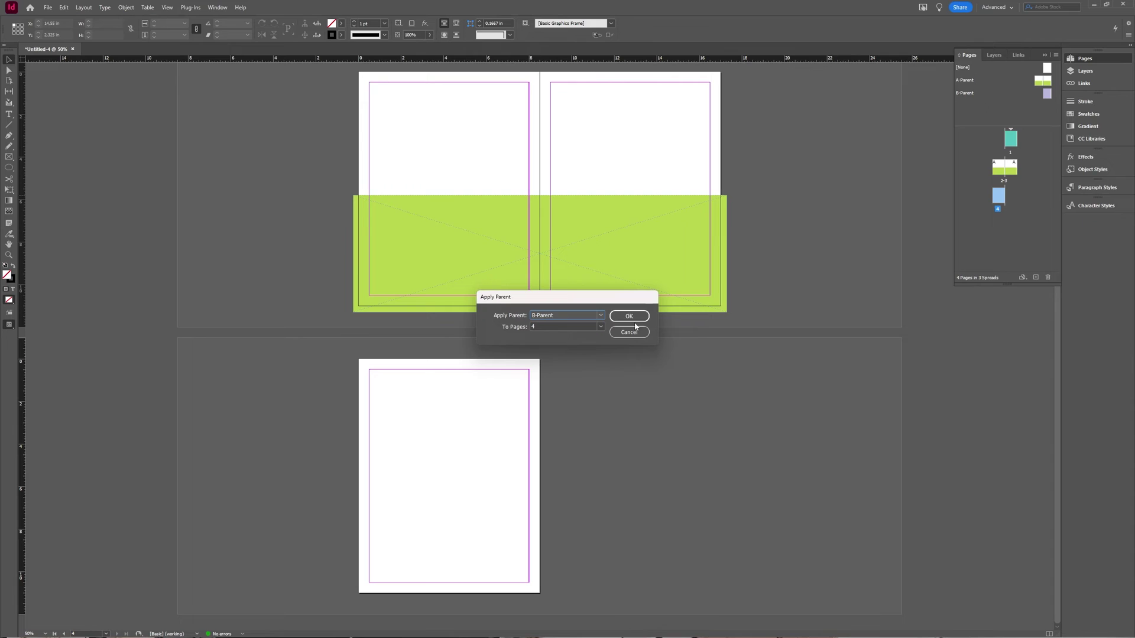
left_click(629, 315)
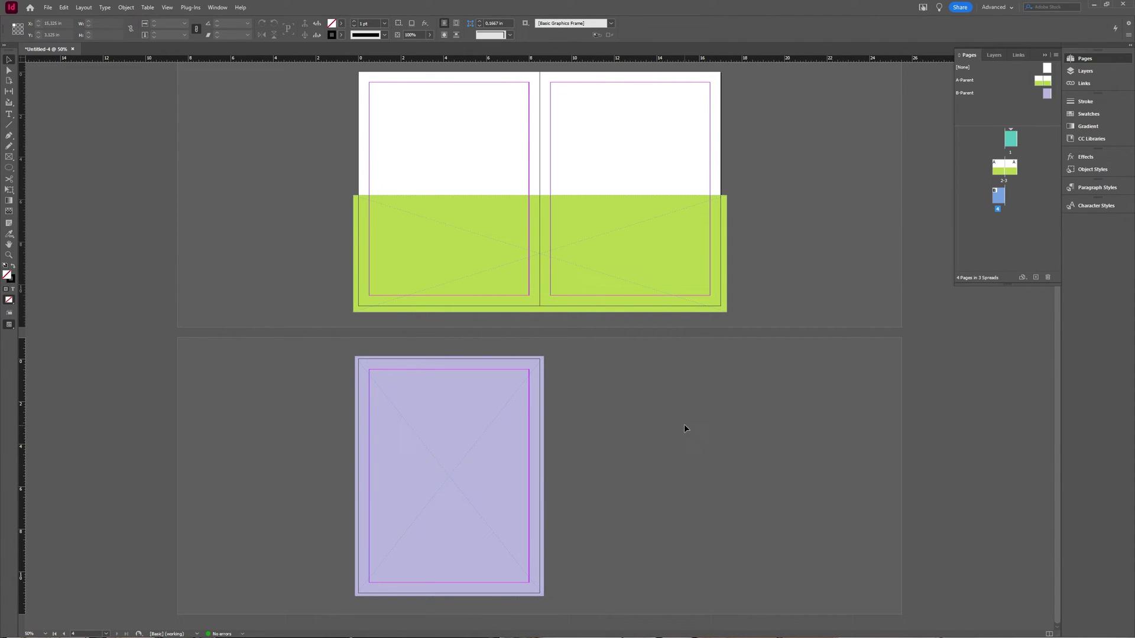
scroll(552, 507, "down", 3)
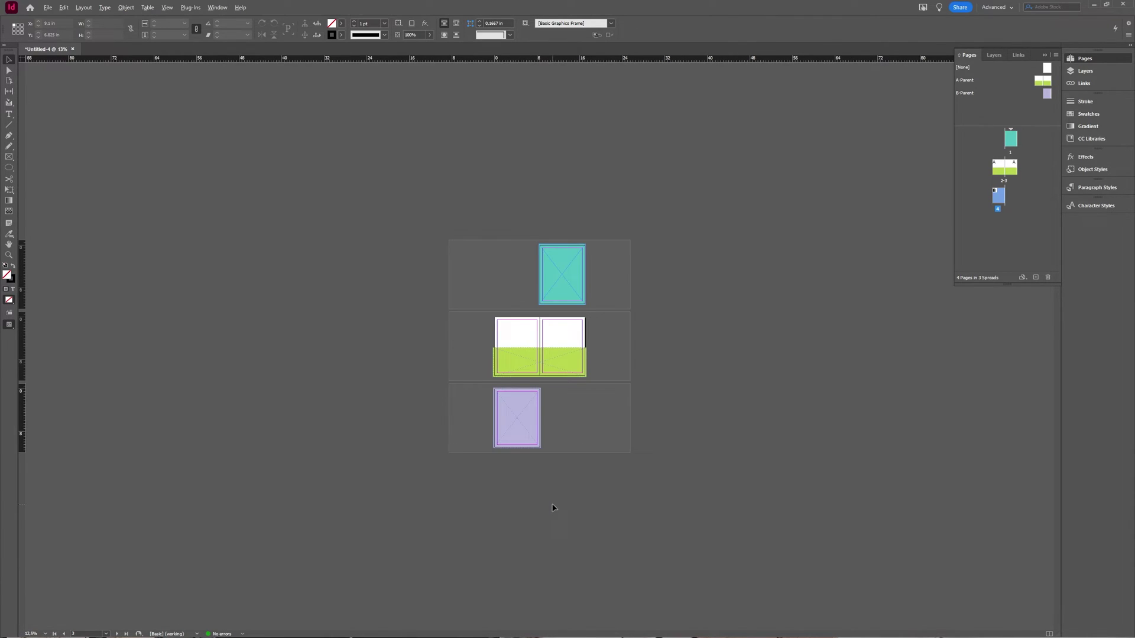
scroll(553, 507, "up", 1)
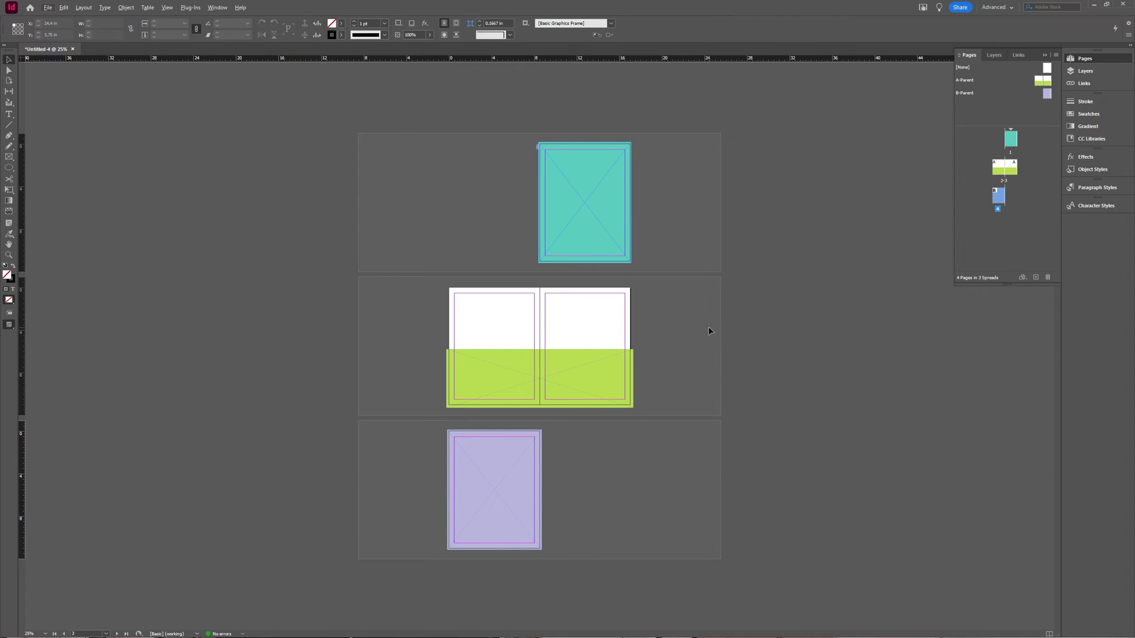